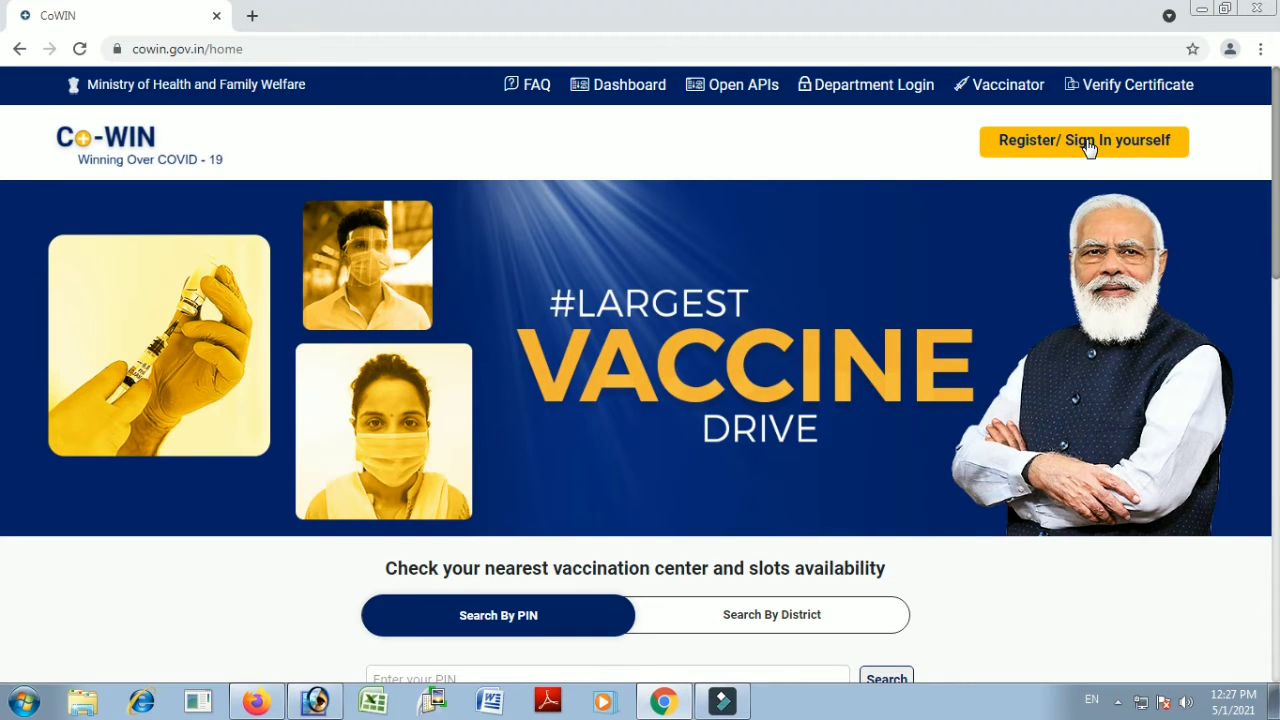
# Choose 'Register/ Sign In yourself' on the CoWIN home page to reach the sign-in form
pyautogui.click(1055, 150)
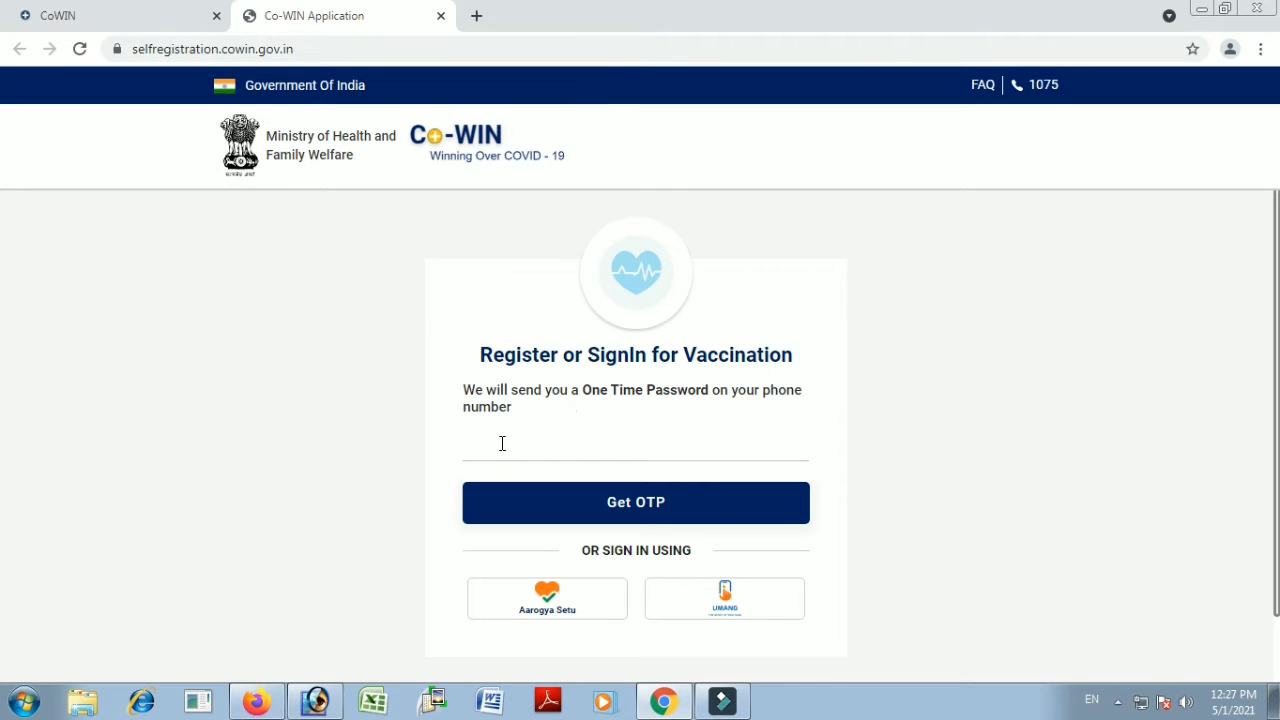
# Enter the 10-digit mobile number, request a one-time password, and focus the OTP field
pyautogui.moveTo(483, 354); pyautogui.dragTo(802, 362)
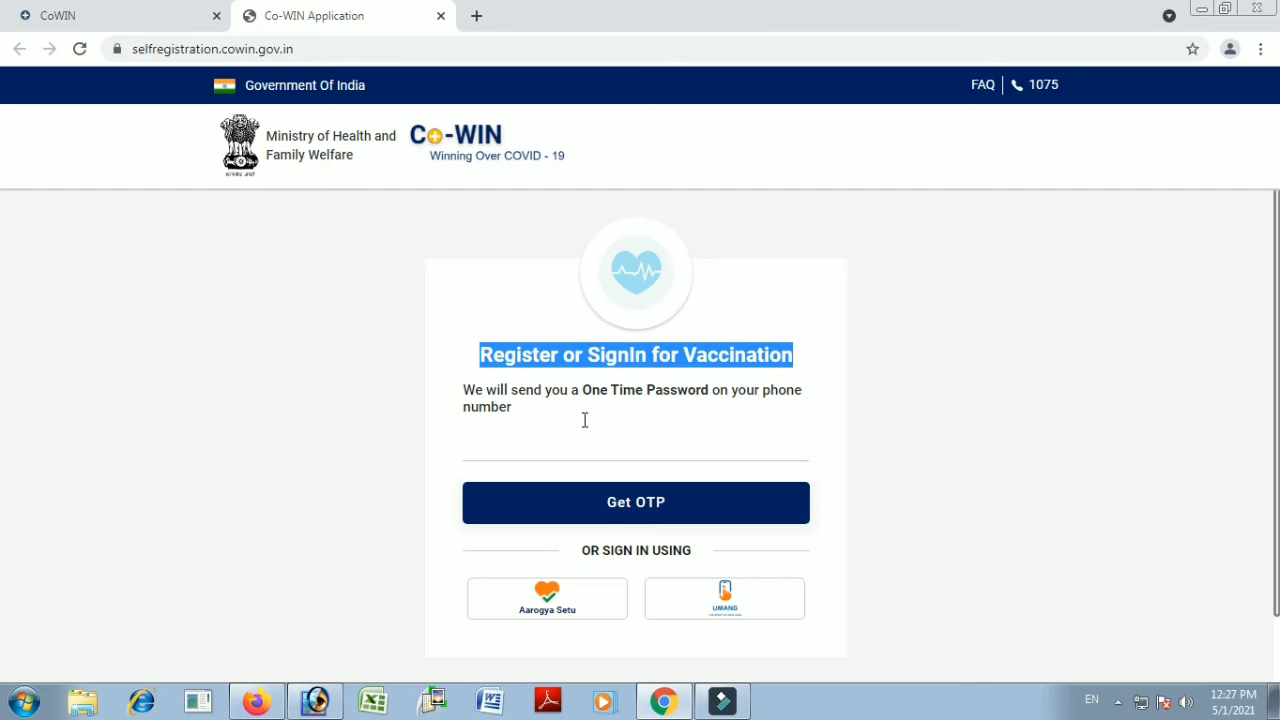
pyautogui.click(534, 447)
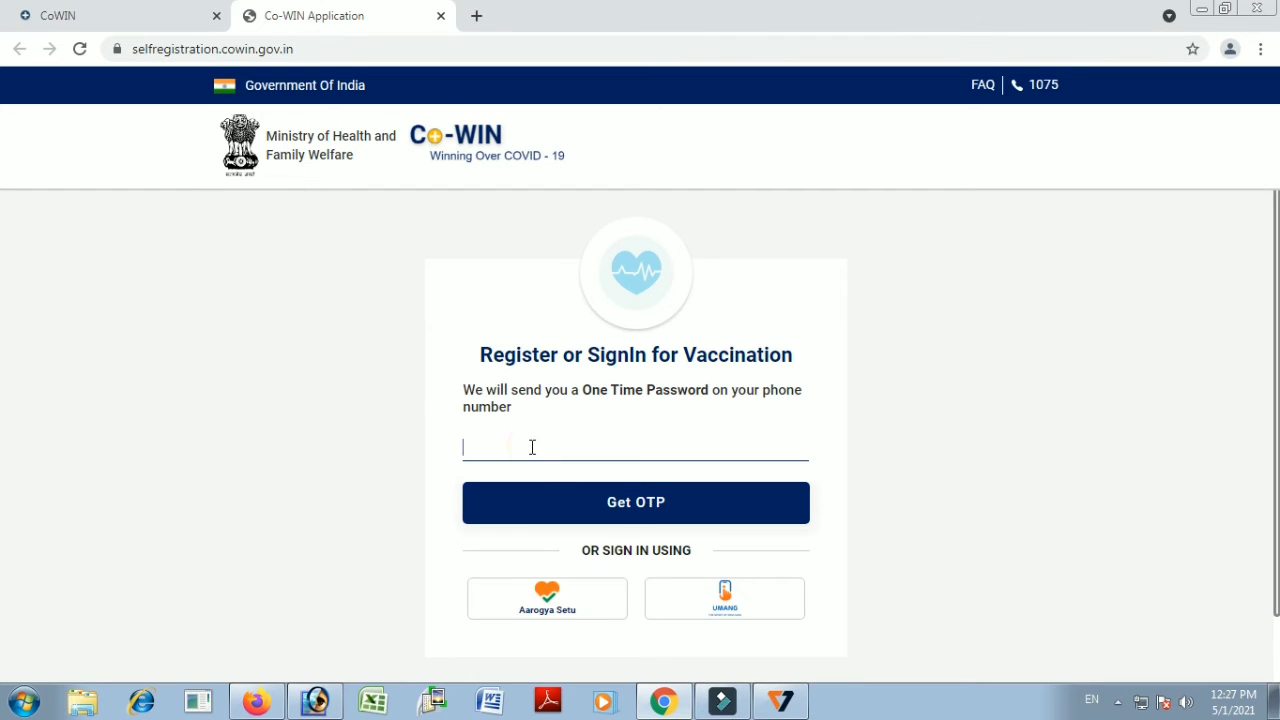
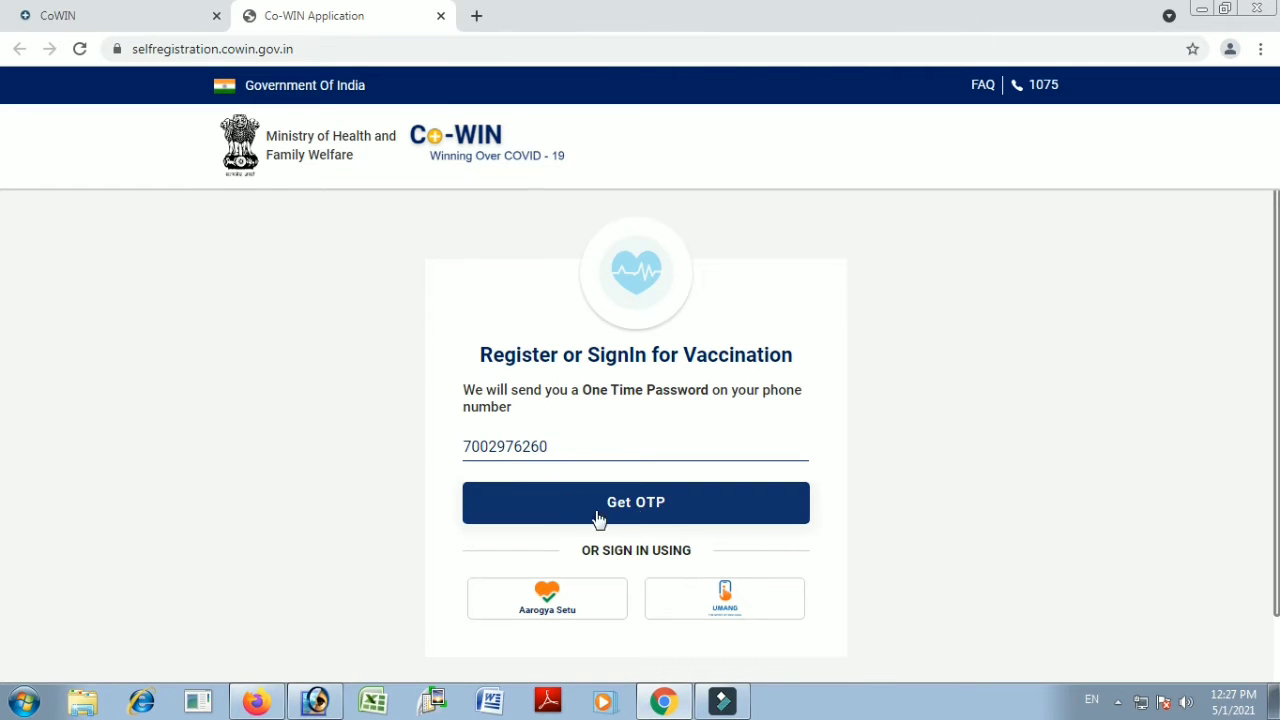
pyautogui.click(638, 512)
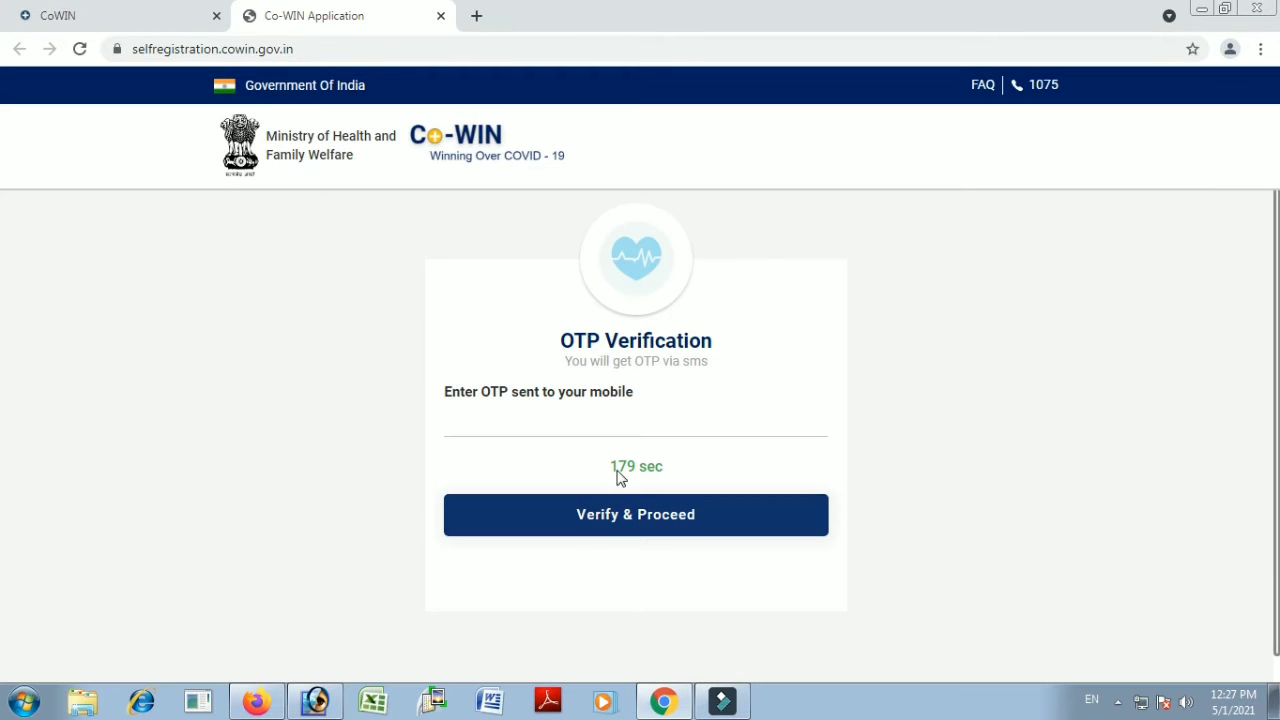
pyautogui.click(584, 423)
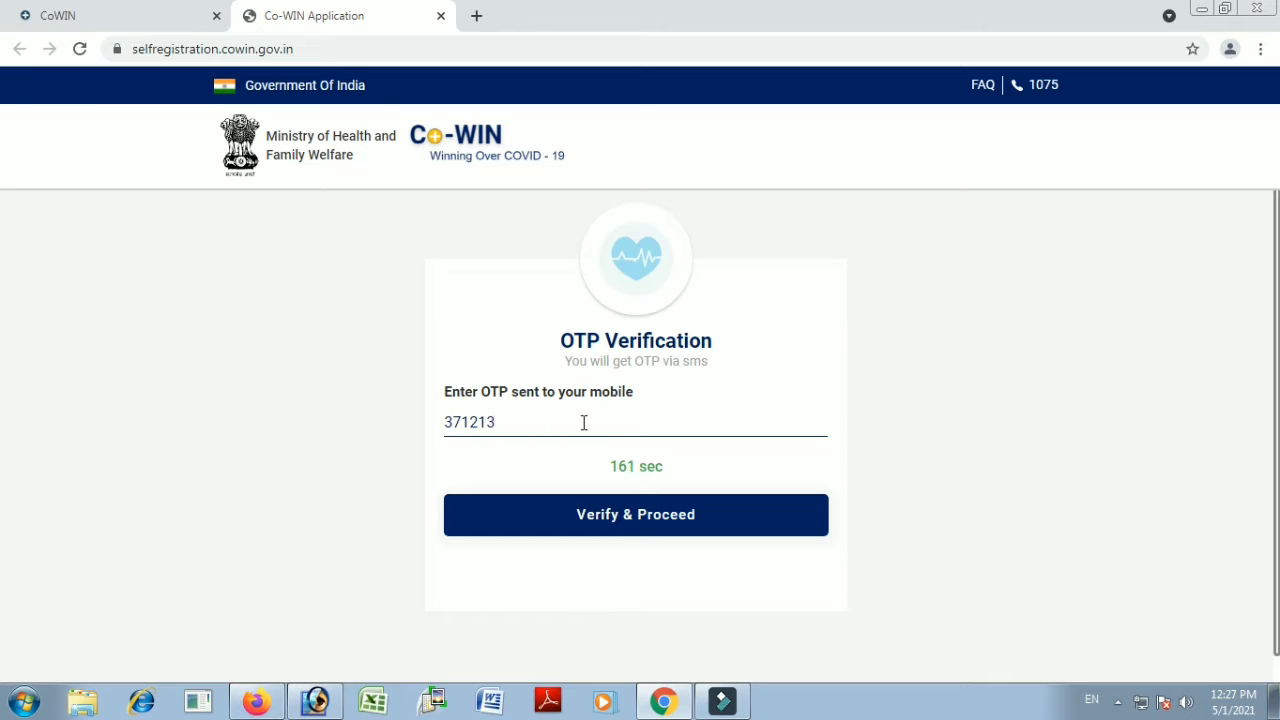
# Verify the OTP and review the Welcome page's note on registering up to 4 members
pyautogui.click(641, 520)
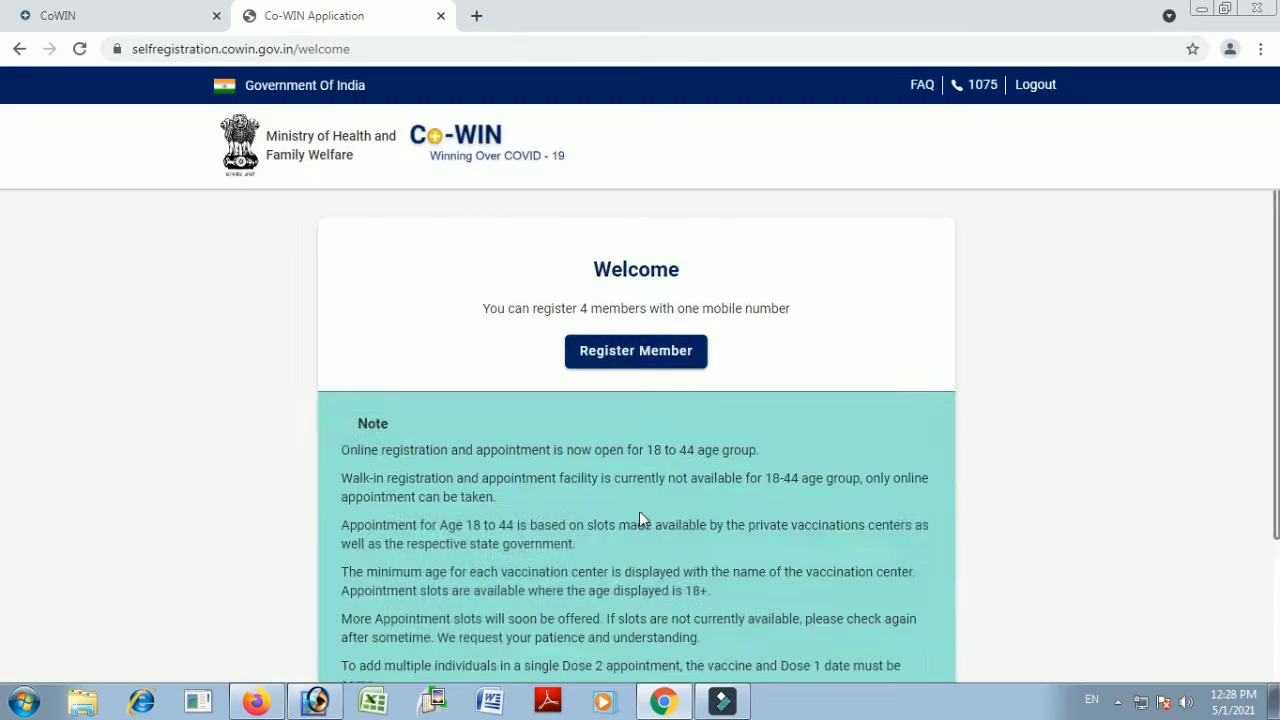
pyautogui.scroll(-3, 681, 580)
pyautogui.scroll(3, 681, 580)
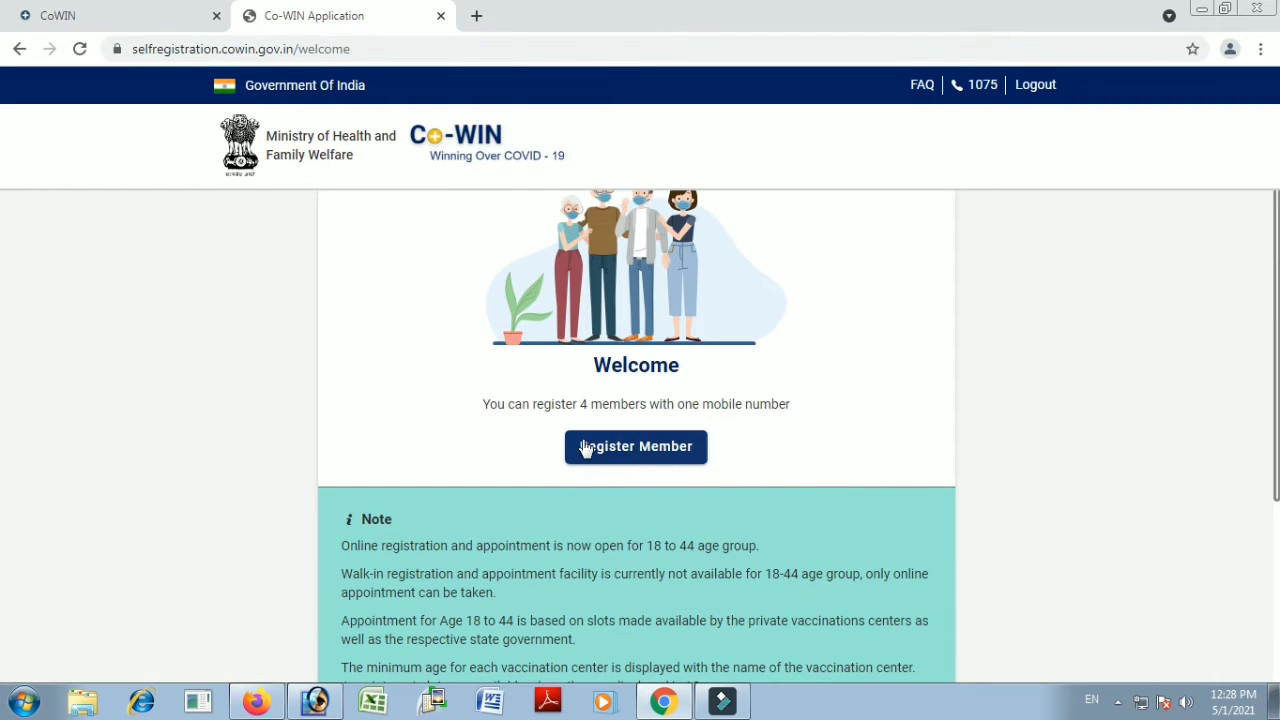
# Start a new member registration with PAN Card as photo ID and begin entering the PAN number
pyautogui.click(648, 453)
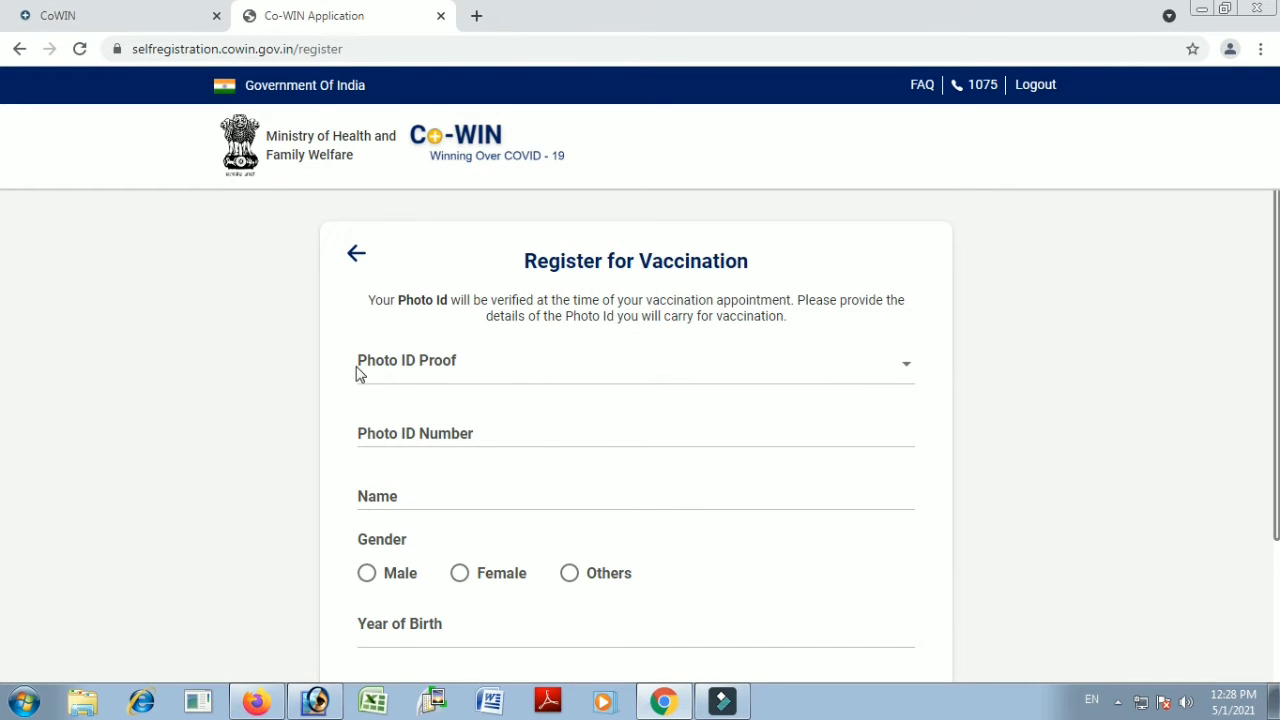
pyautogui.click(358, 364)
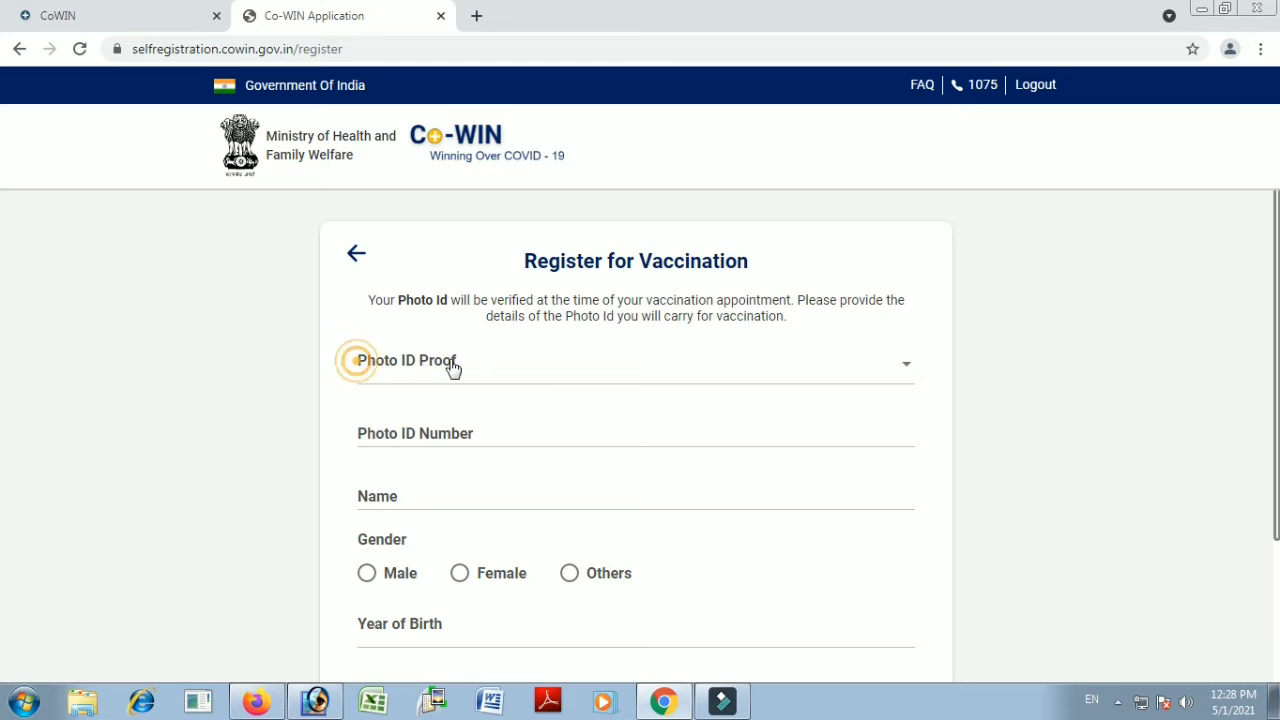
pyautogui.click(907, 372)
pyautogui.click(906, 372)
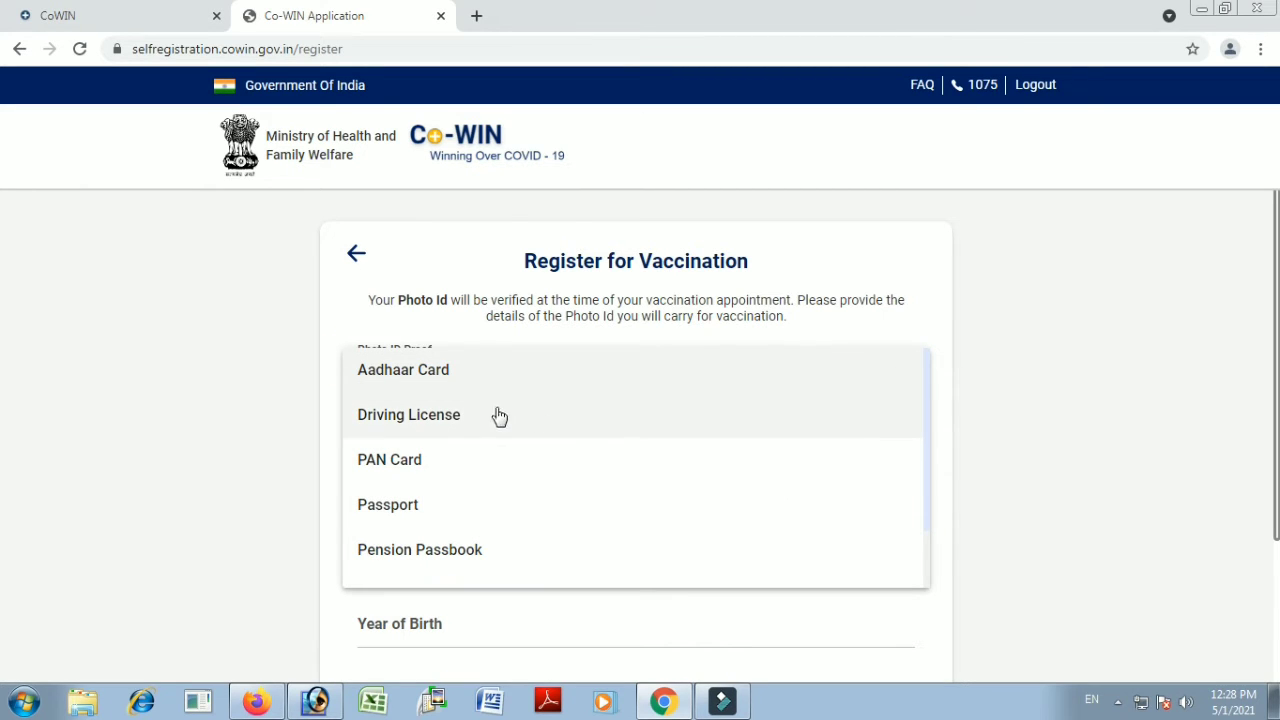
pyautogui.scroll(-1, 510, 430)
pyautogui.scroll(-1, 510, 430)
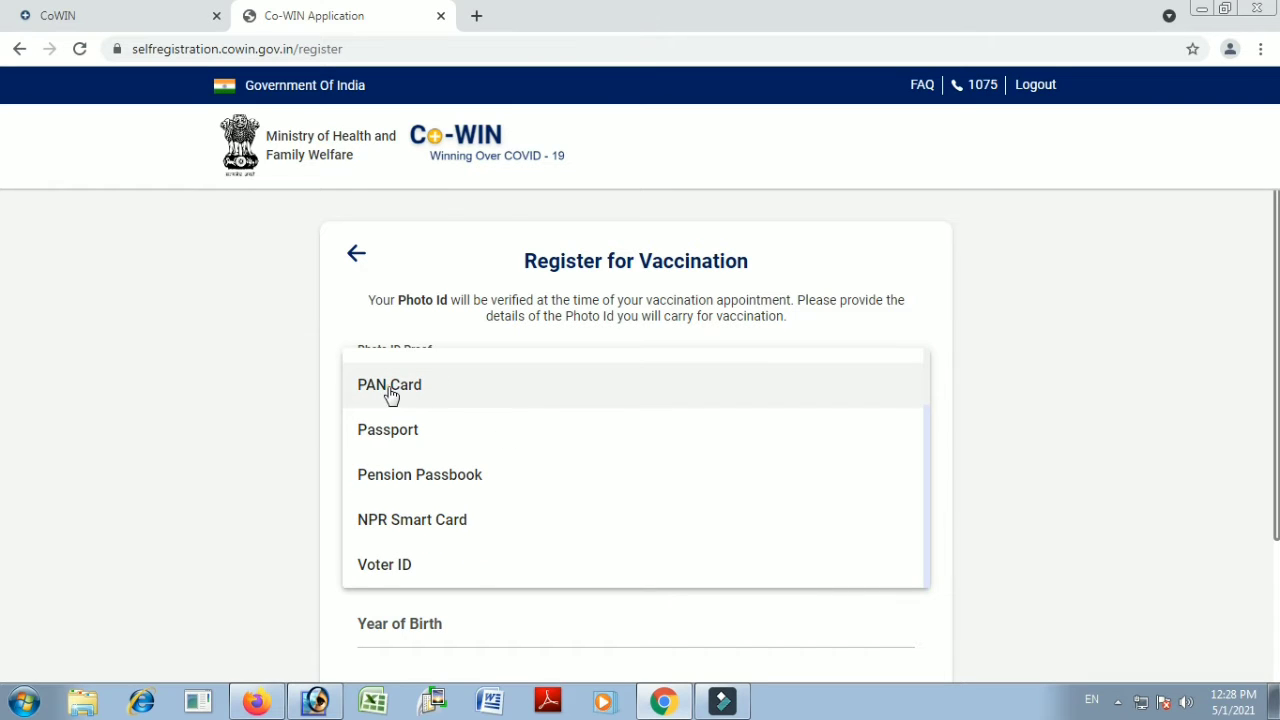
pyautogui.click(390, 393)
pyautogui.click(446, 425)
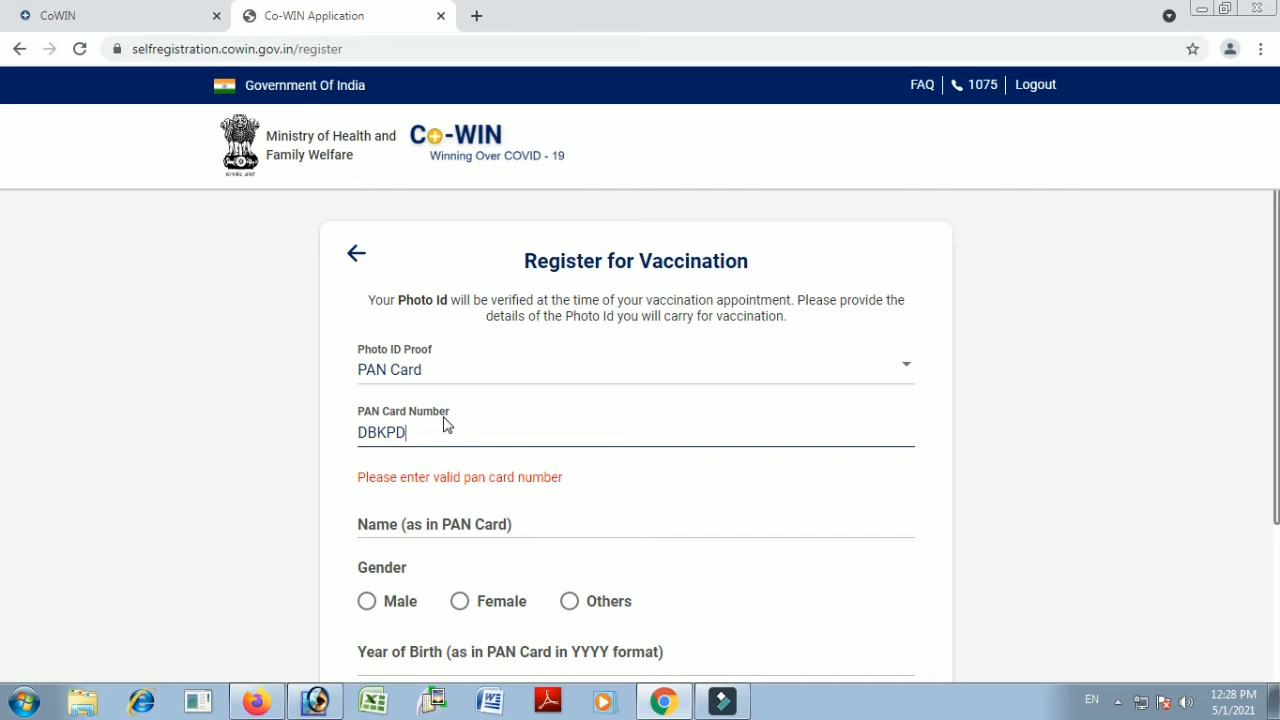
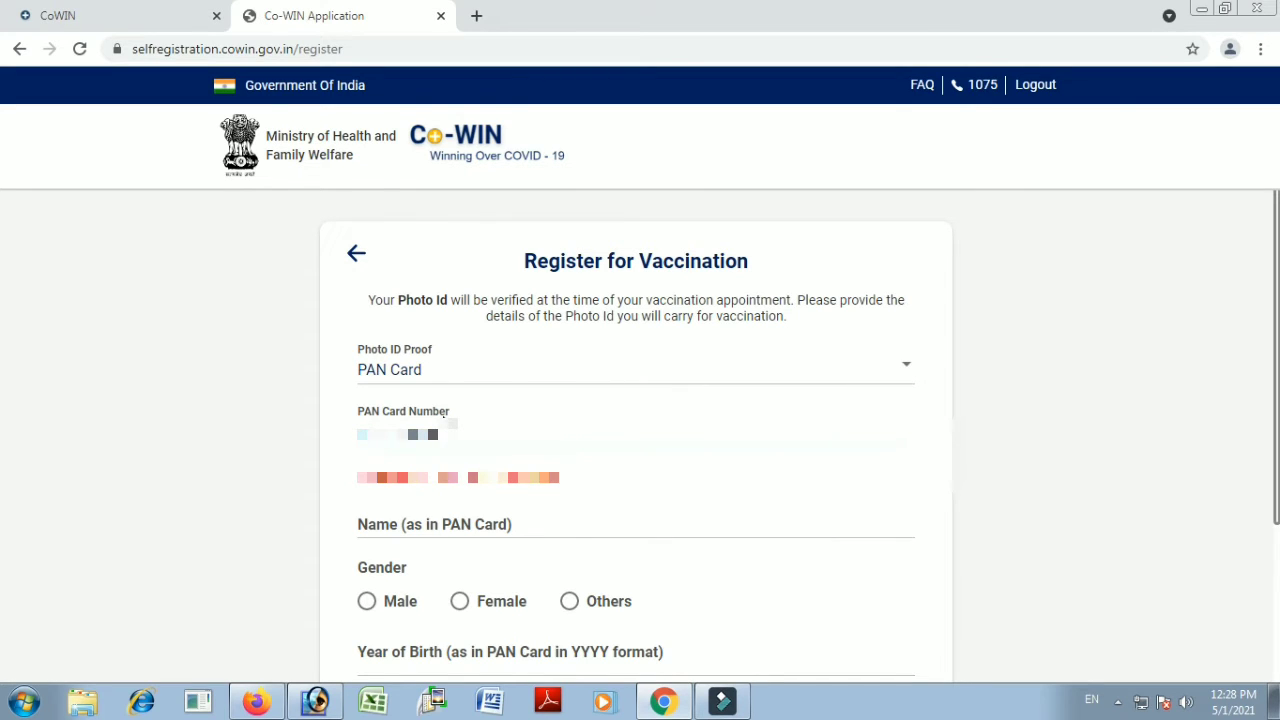
# Finish the PAN number and enter the member's full name
pyautogui.click(204, 483)
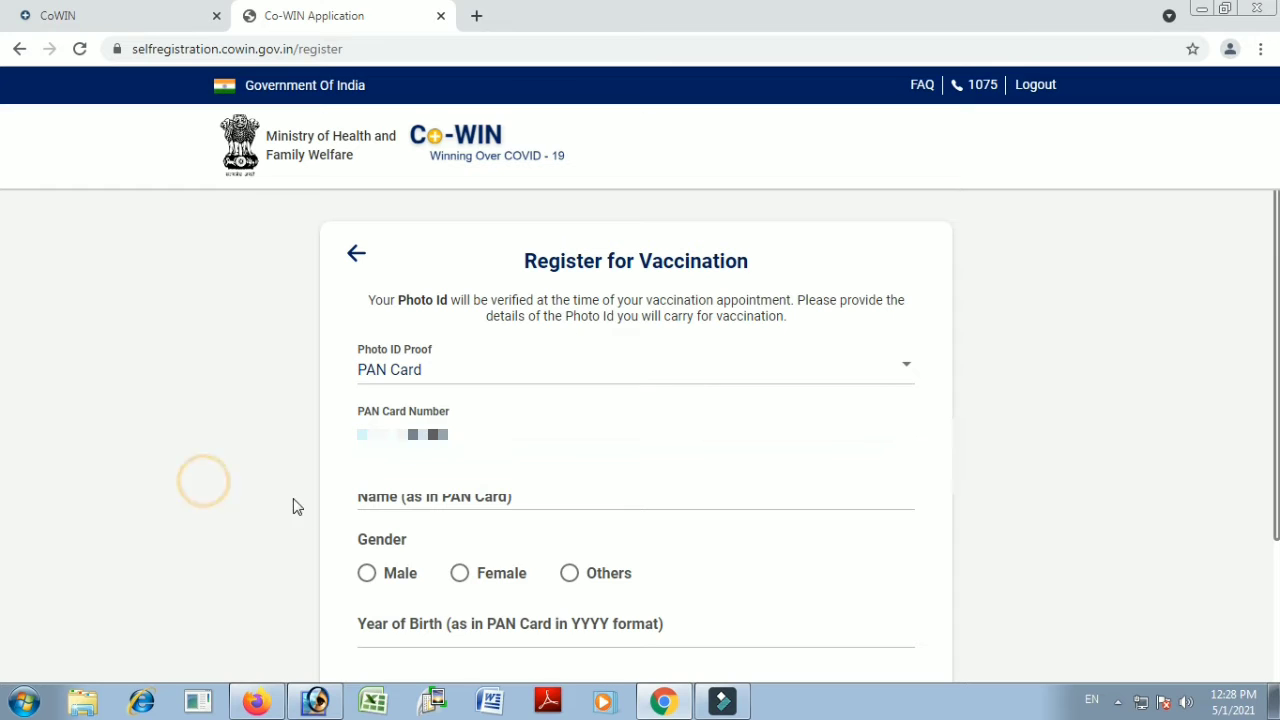
pyautogui.click(422, 492)
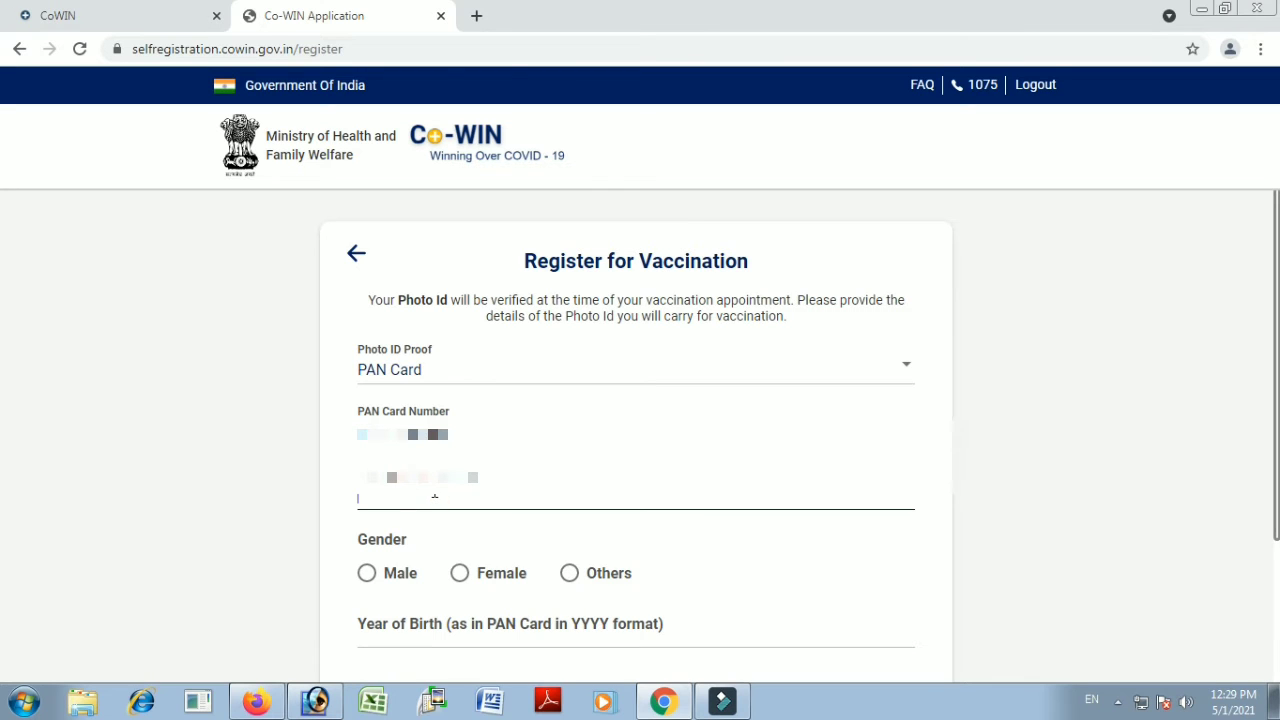
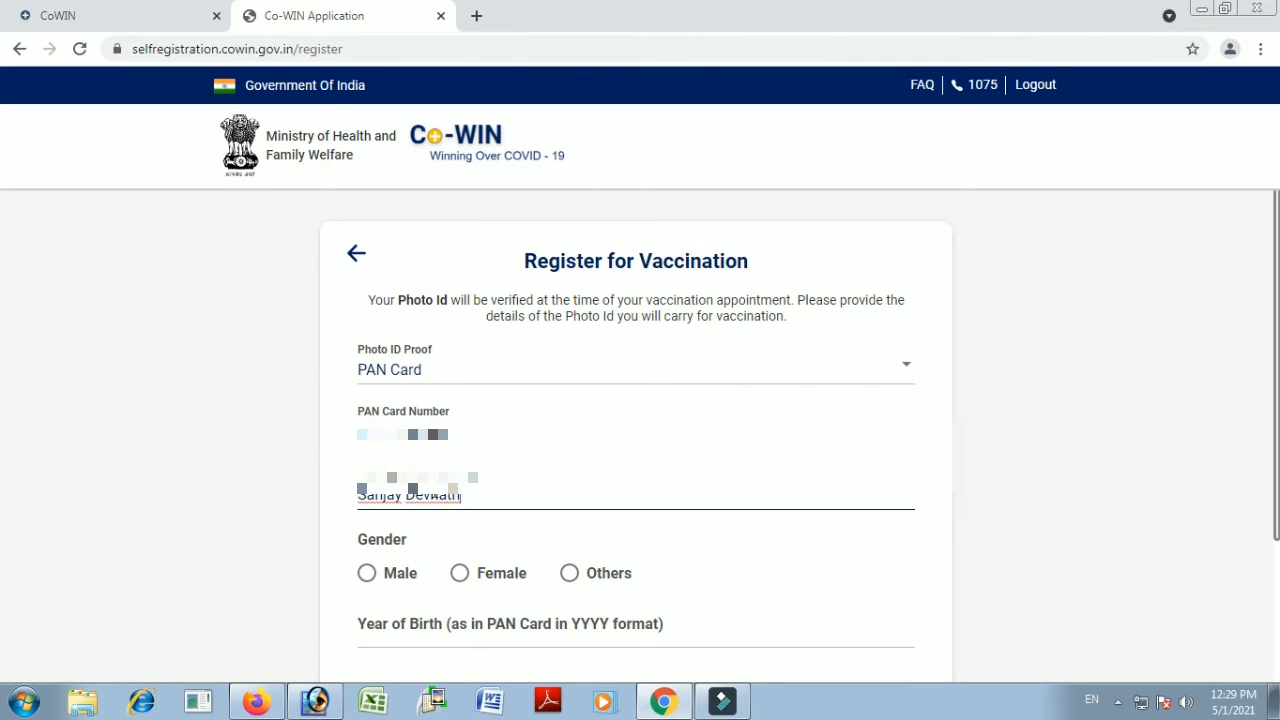
pyautogui.click(220, 537)
# Set gender to Male and birth year to 1993, then submit the registration
pyautogui.scroll(-1, 249, 563)
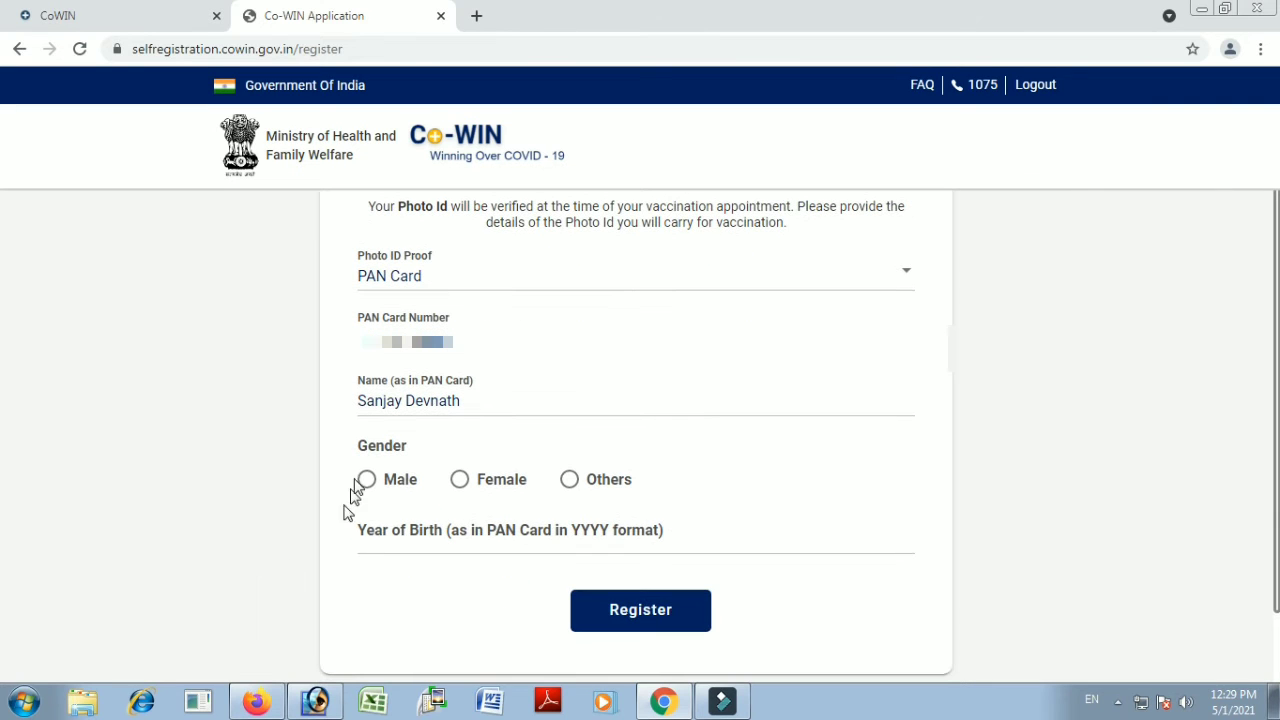
pyautogui.click(368, 449)
pyautogui.click(367, 479)
pyautogui.click(428, 537)
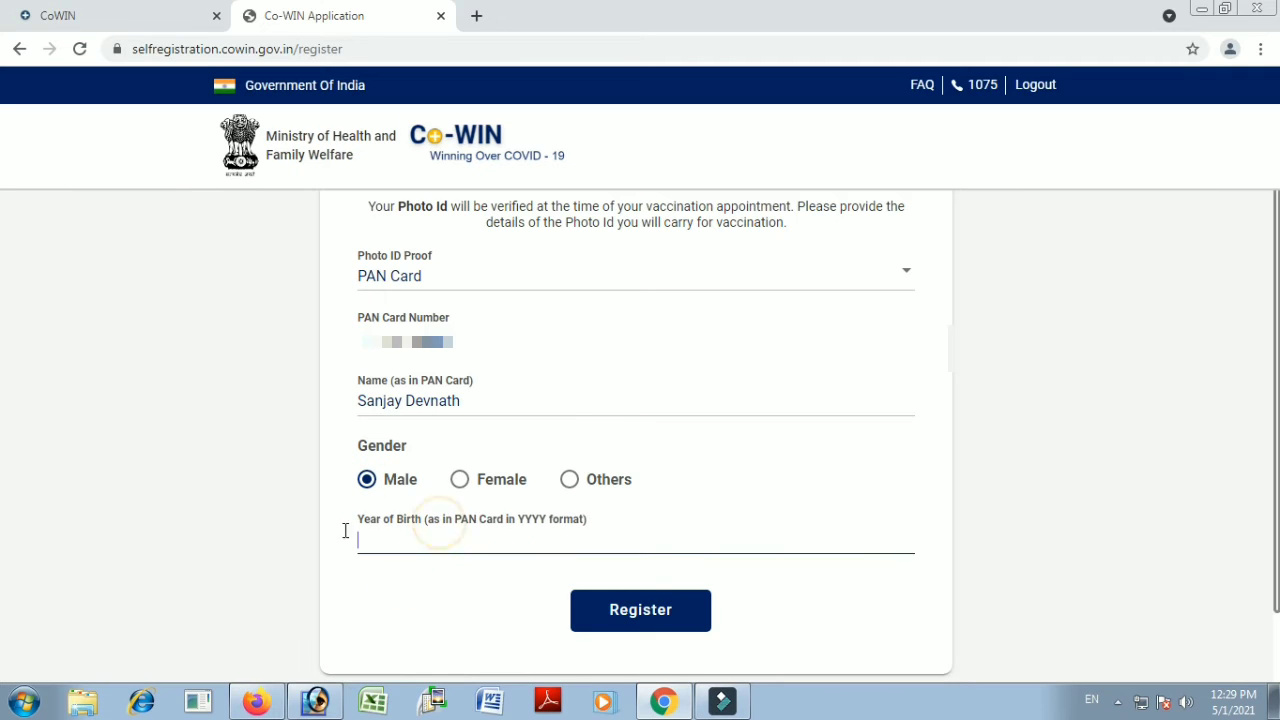
pyautogui.write('199')
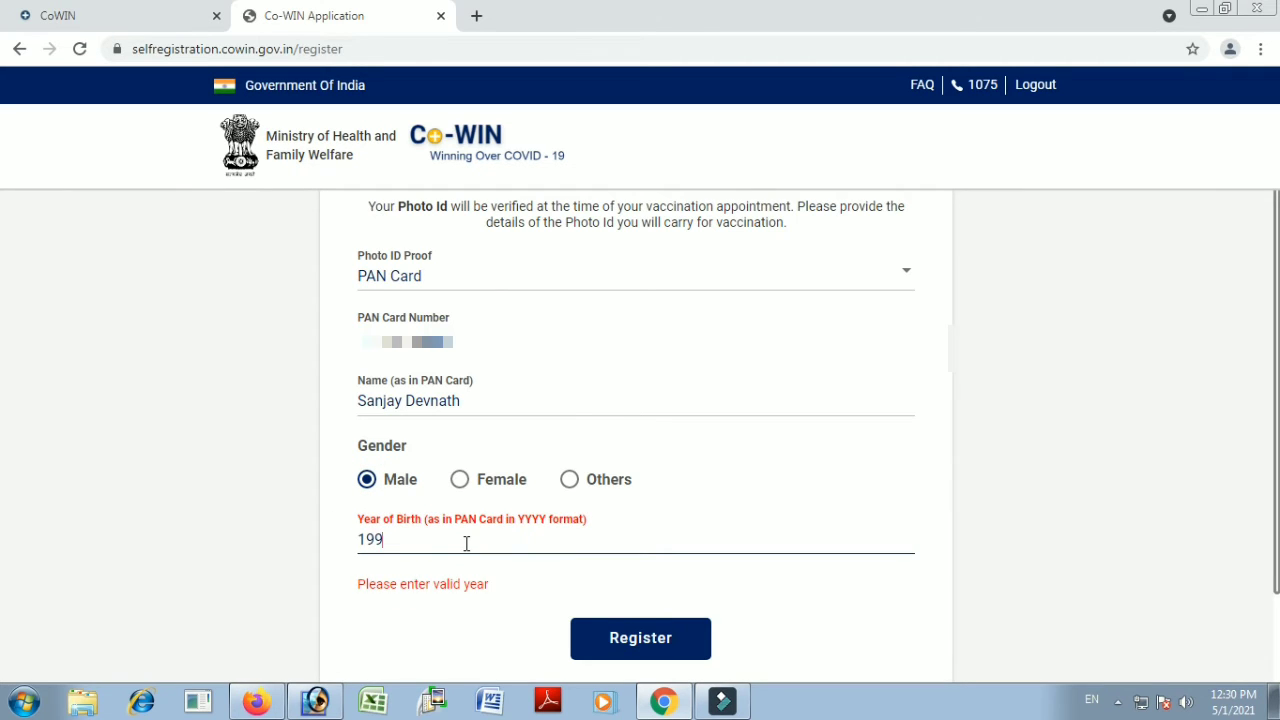
pyautogui.write('3')
pyautogui.click(652, 626)
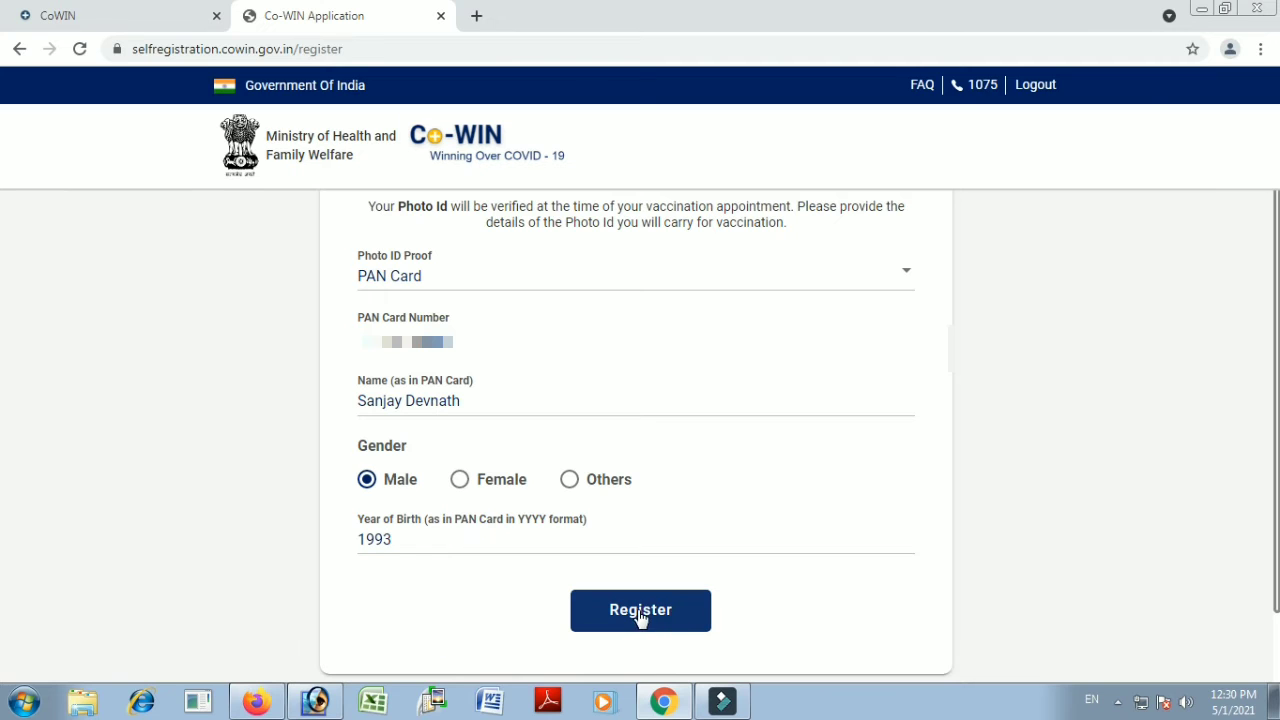
pyautogui.click(644, 620)
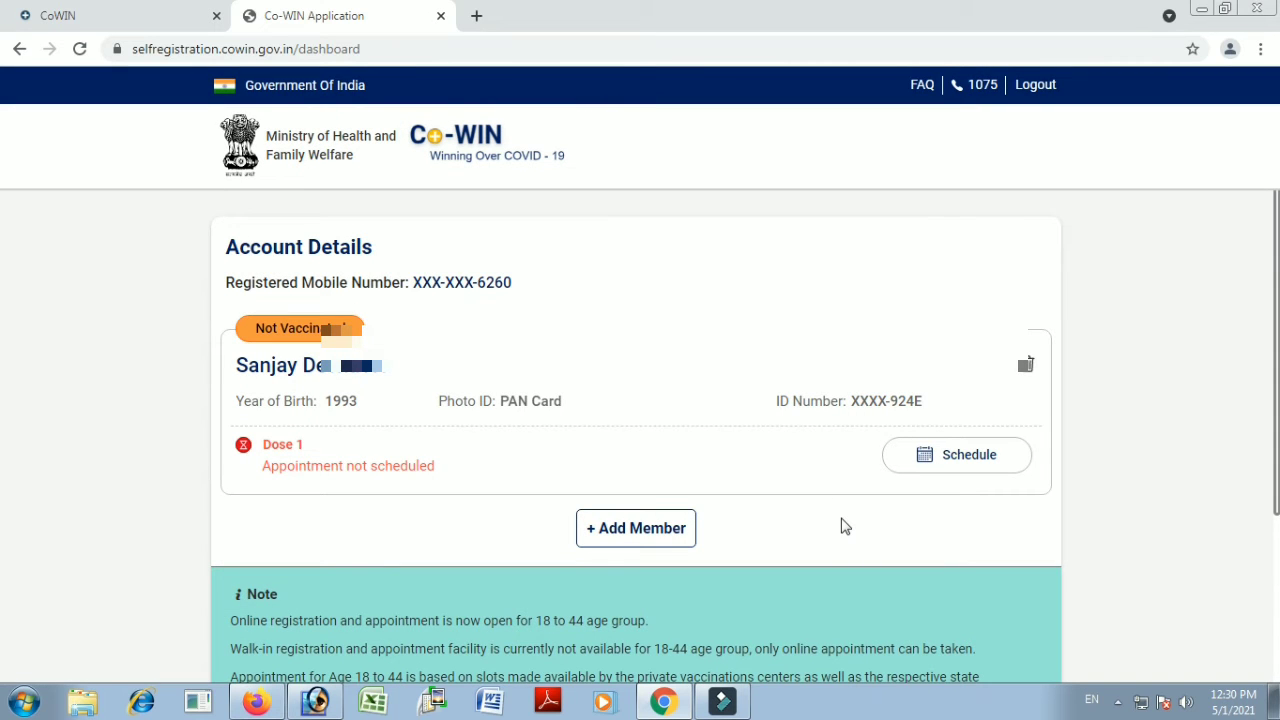
# Review the member's Dose 1 'Appointment not scheduled' status and select them for scheduling
pyautogui.scroll(-3, 843, 526)
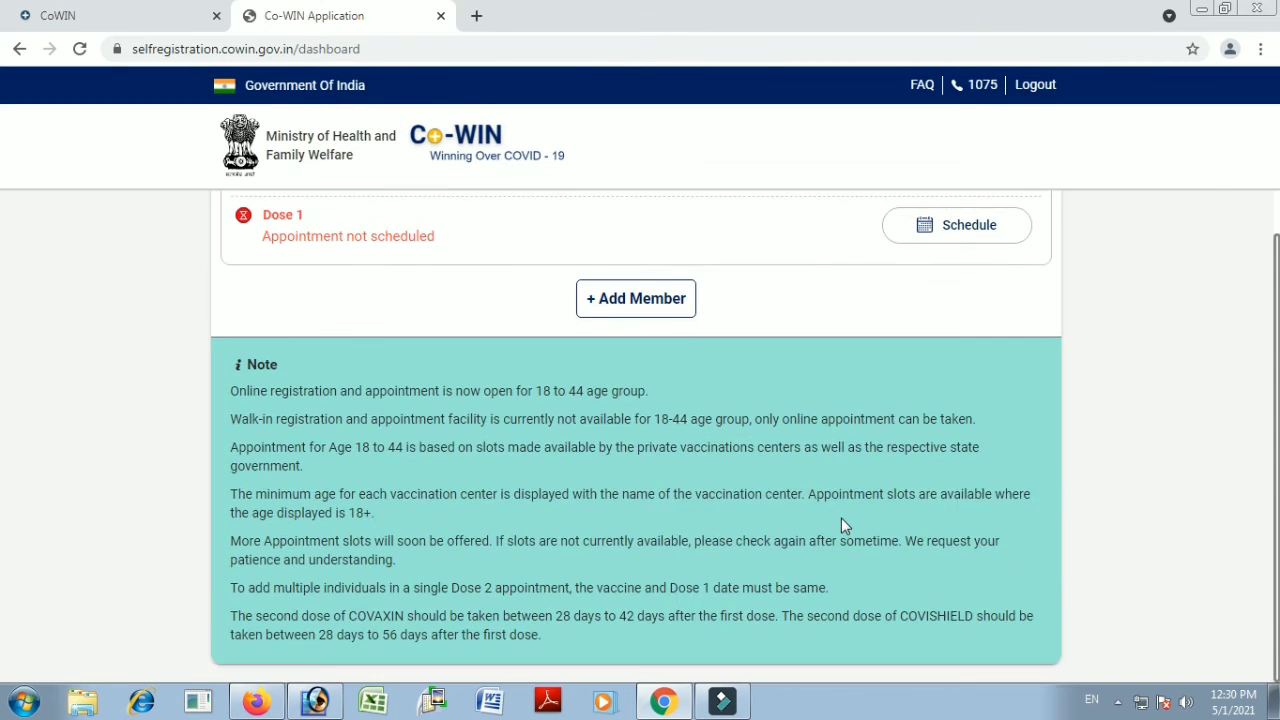
pyautogui.scroll(2, 762, 382)
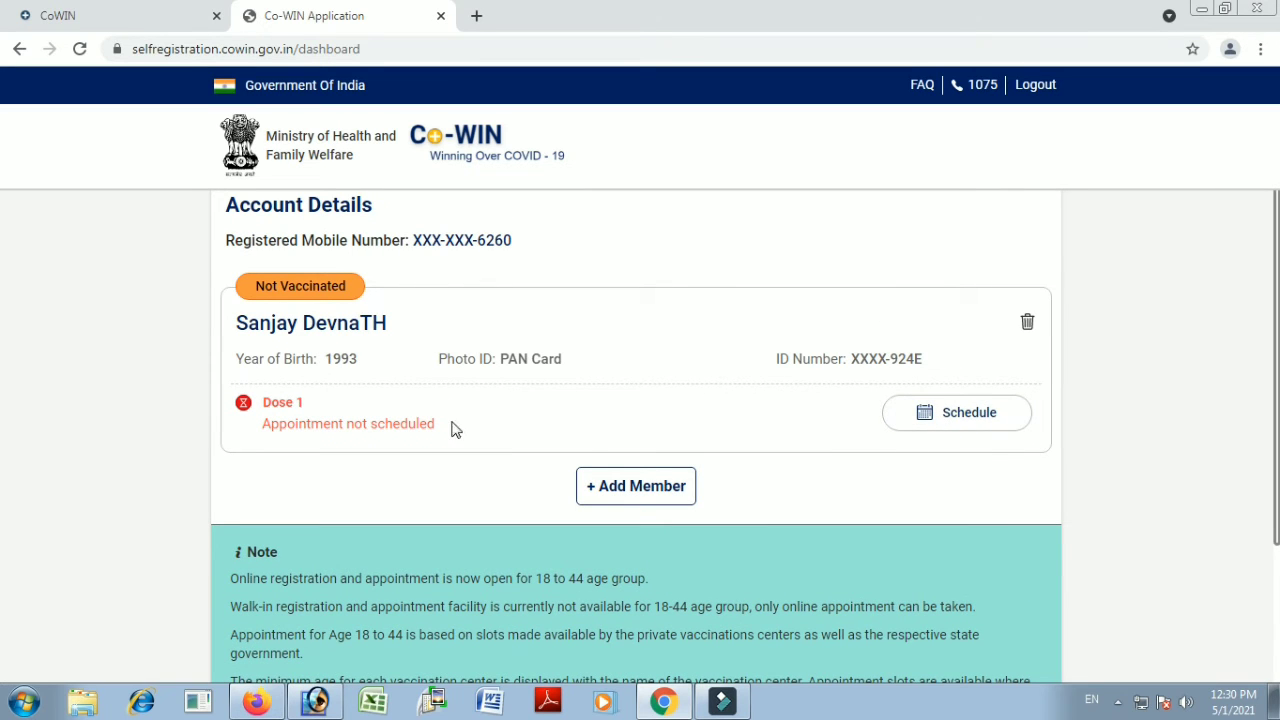
pyautogui.moveTo(264, 401); pyautogui.dragTo(417, 437)
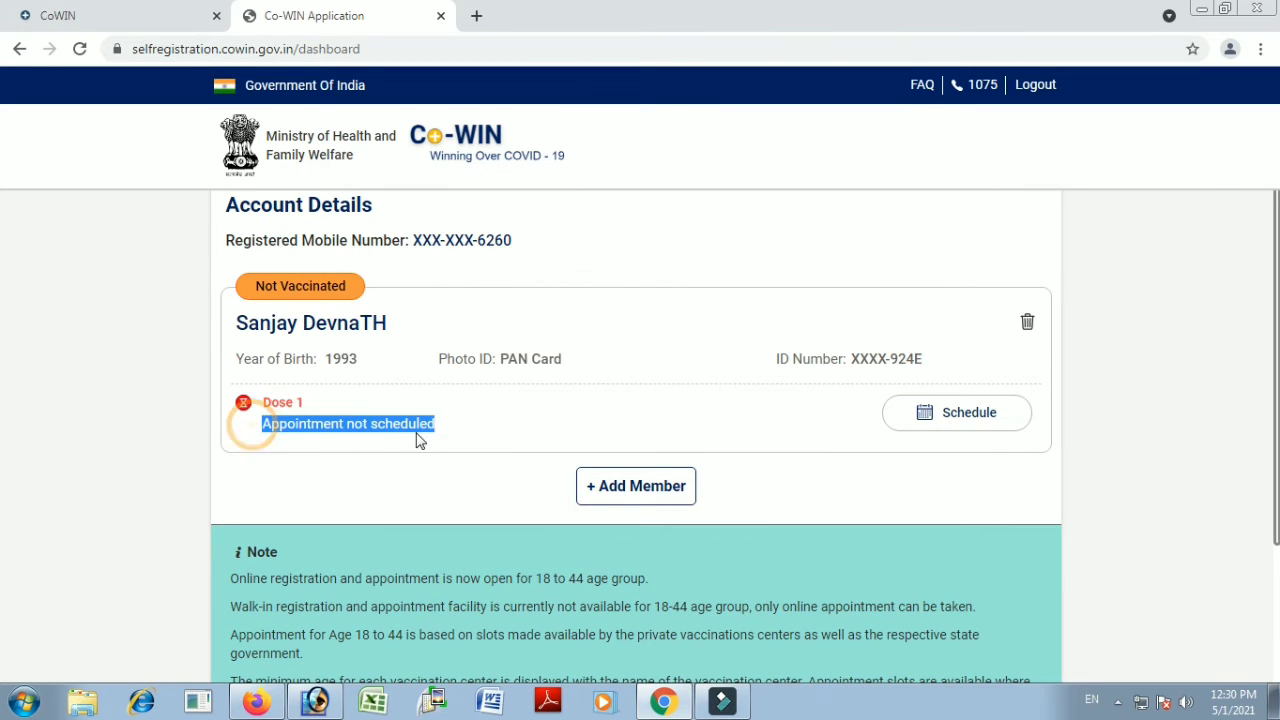
pyautogui.click(476, 423)
pyautogui.scroll(1, 306, 452)
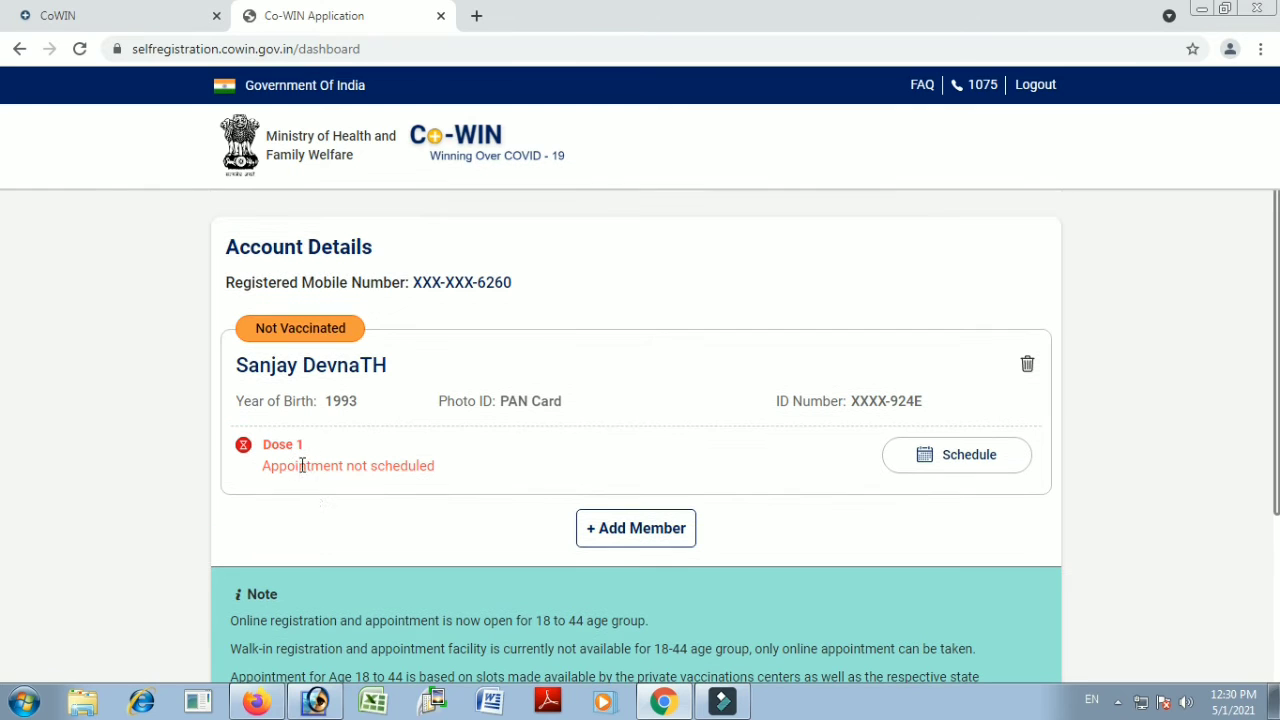
pyautogui.moveTo(259, 479); pyautogui.dragTo(443, 474)
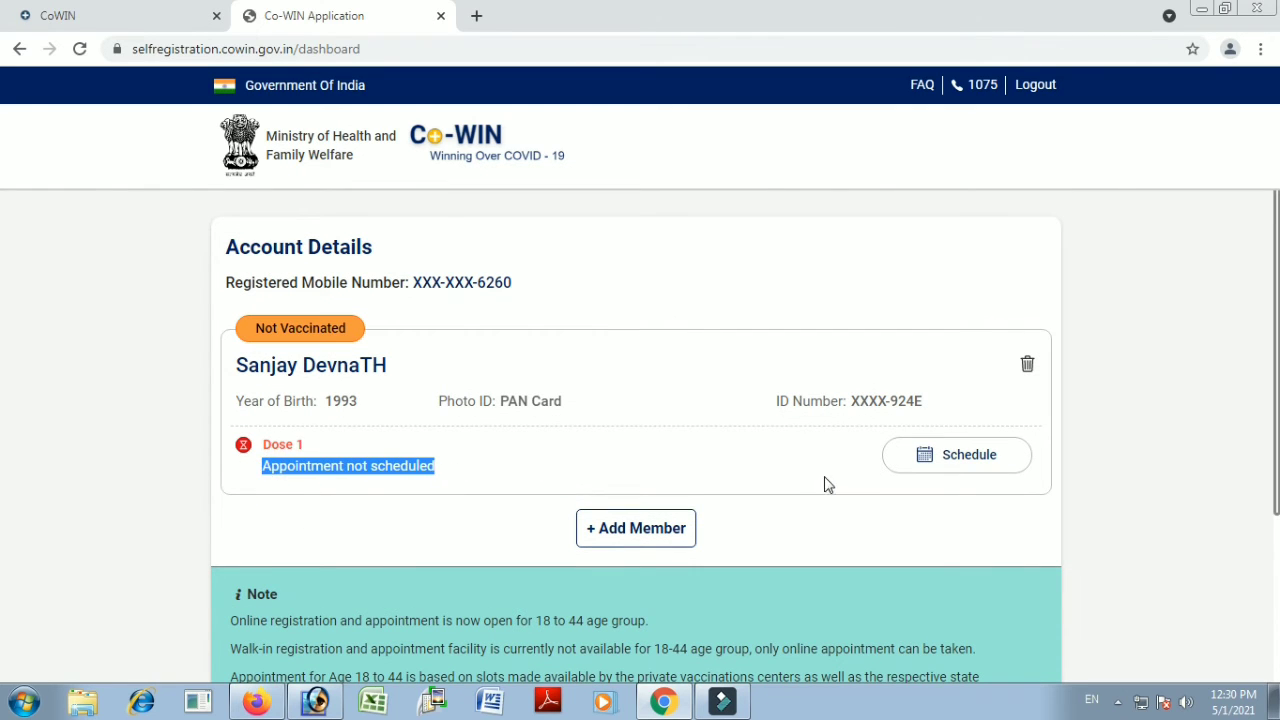
pyautogui.click(946, 459)
pyautogui.scroll(-2, 946, 459)
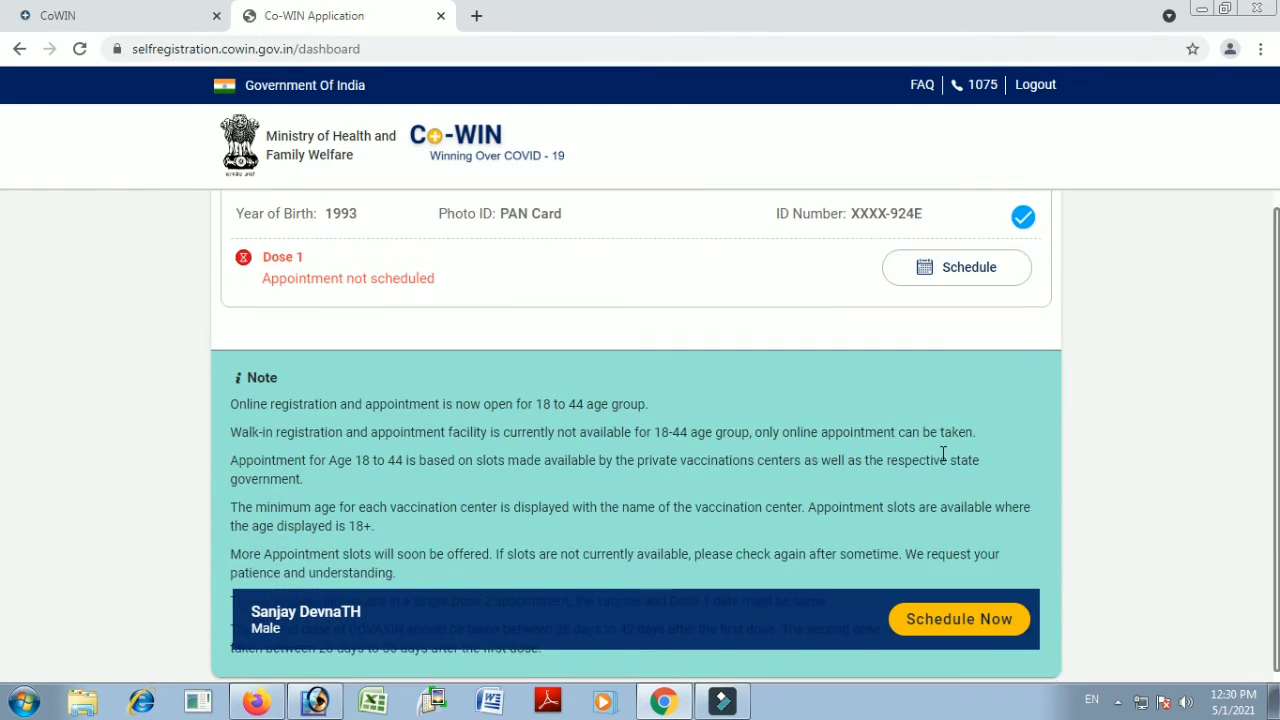
# Search PIN 784116 on the booking page and browse centres like Baruapara SC with Age 45+ slots
pyautogui.click(935, 620)
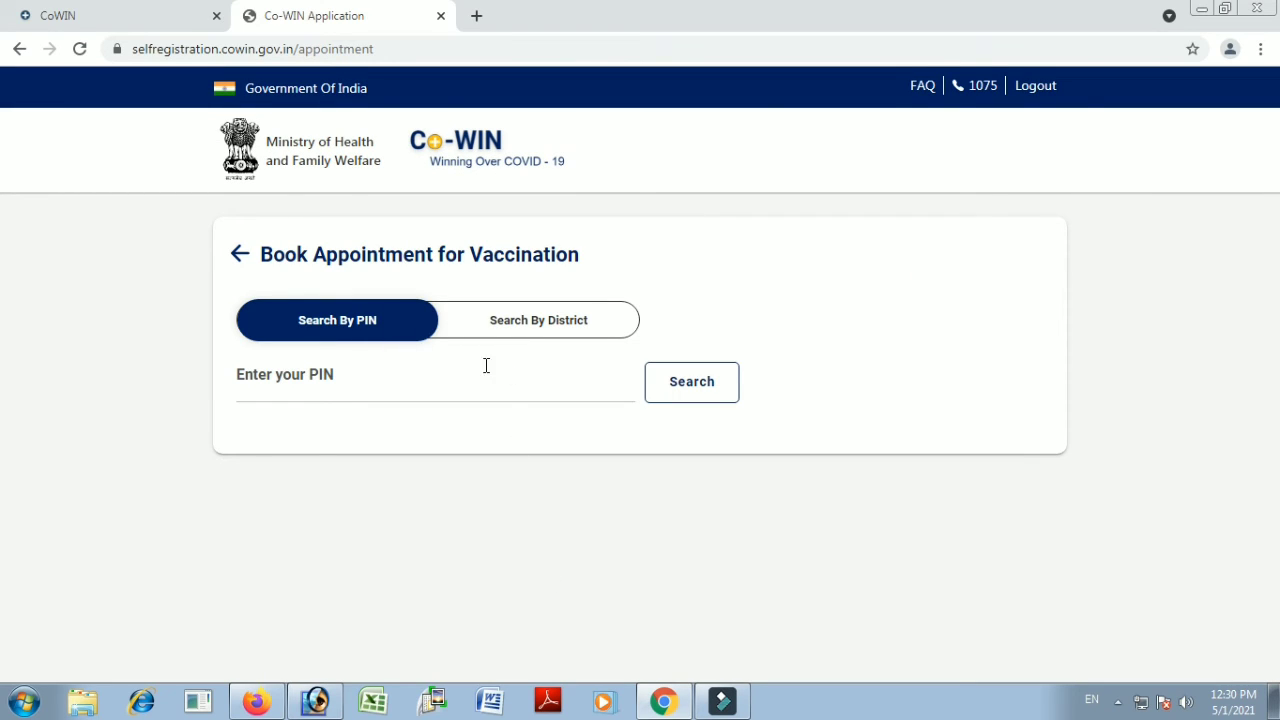
pyautogui.click(298, 386)
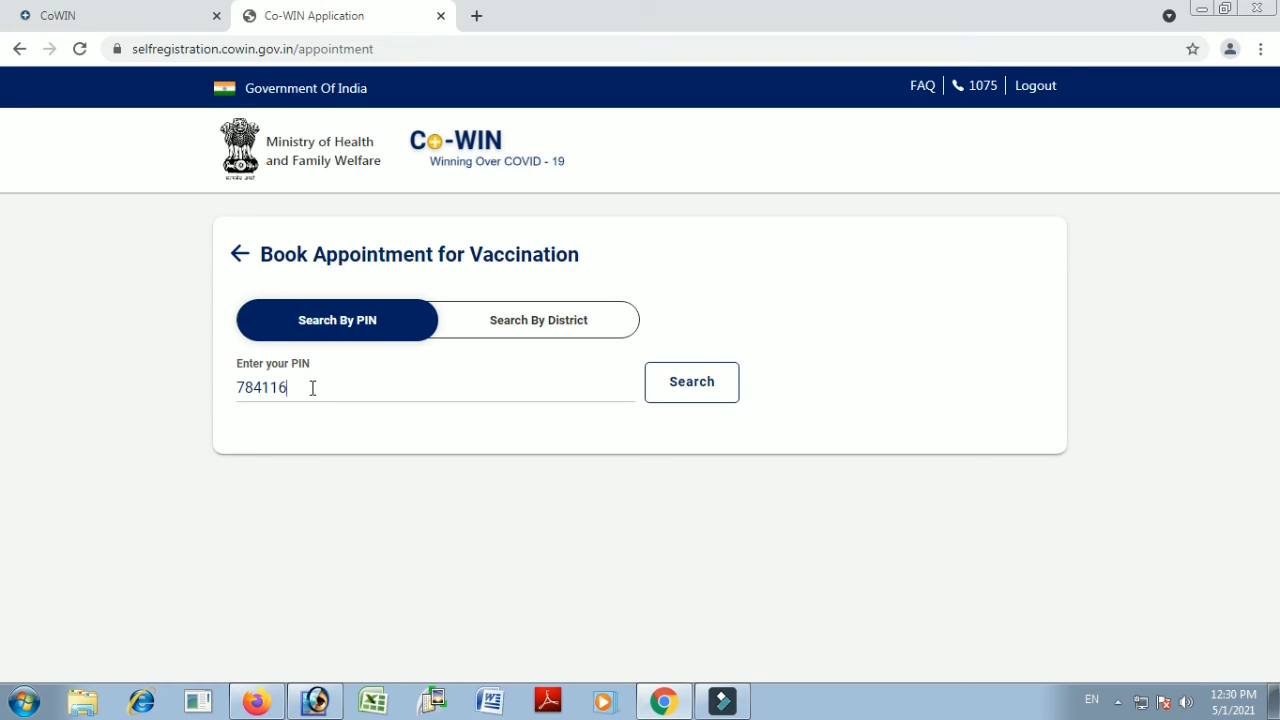
pyautogui.click(692, 384)
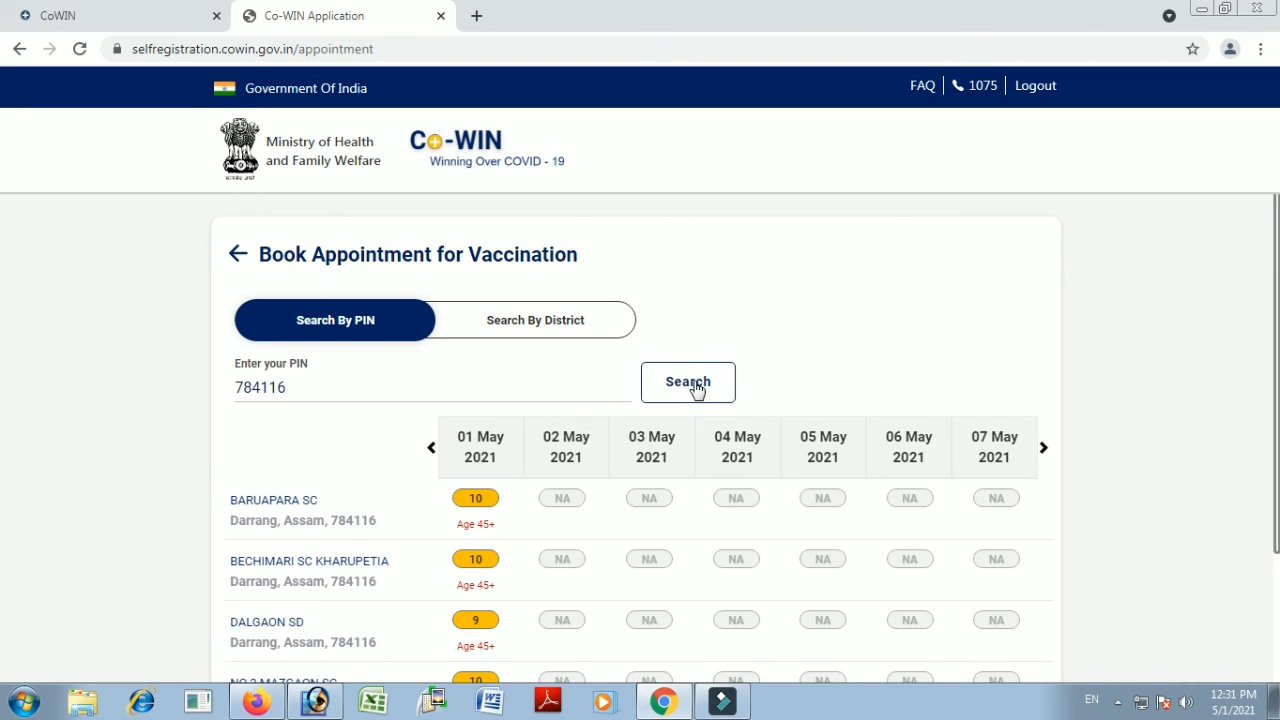
pyautogui.scroll(-3, 563, 590)
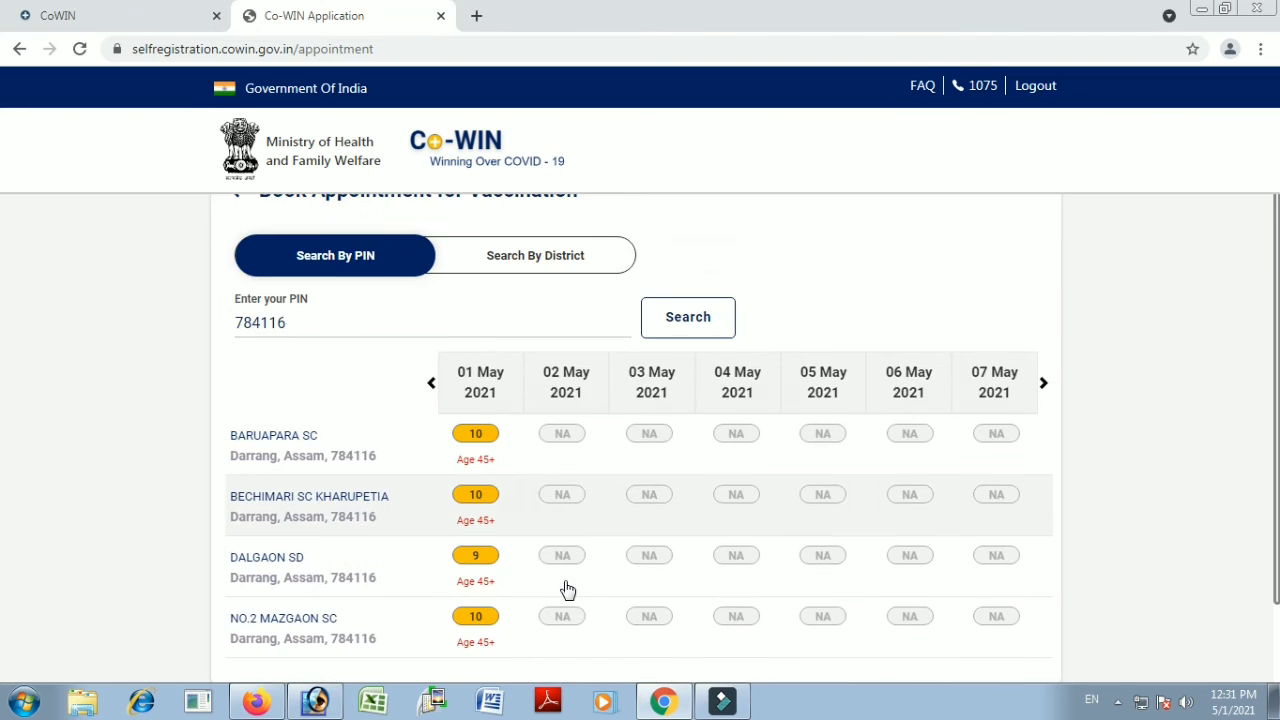